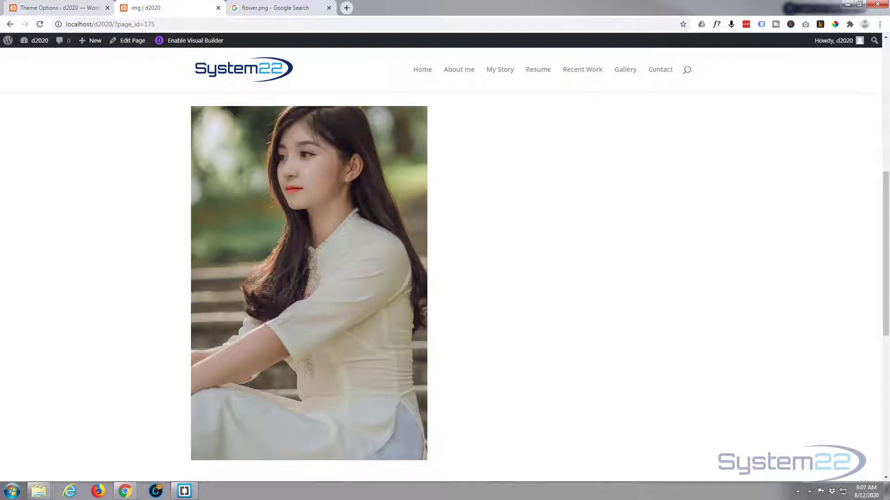
- Look over the live img page, then open it in the Visual Builder
drag(883, 180, 874, 64)
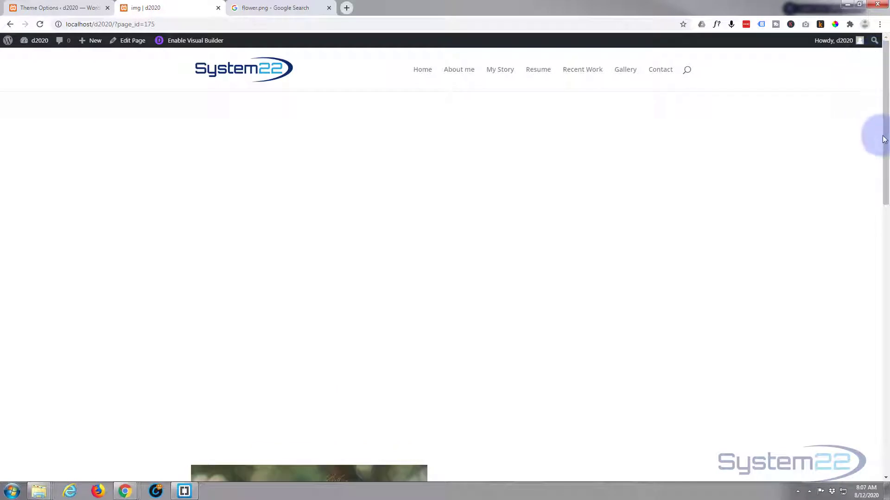
drag(886, 142, 869, 265)
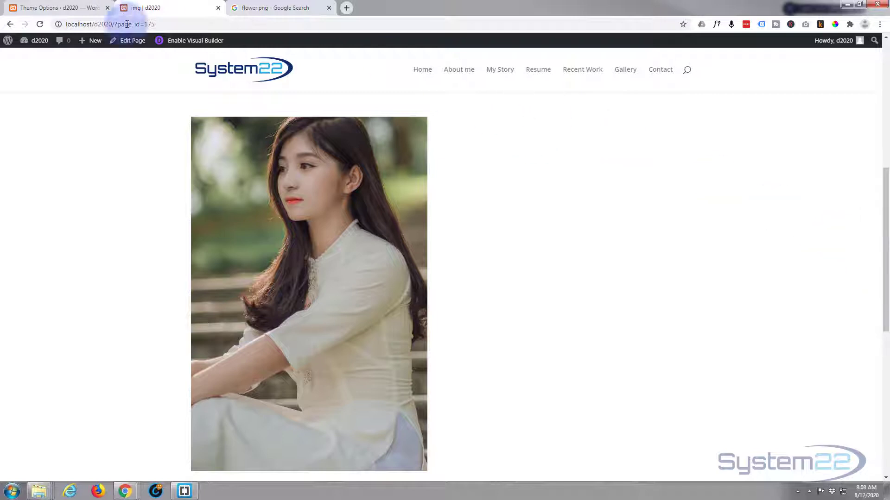
click(181, 41)
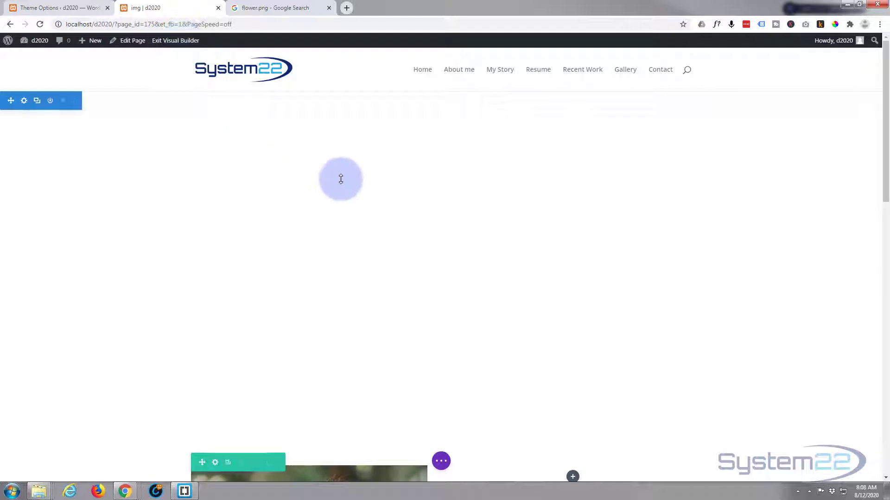
- Open the Insert Module dialog from the empty column beside the woman's photo
scroll(186, 186, down, 3)
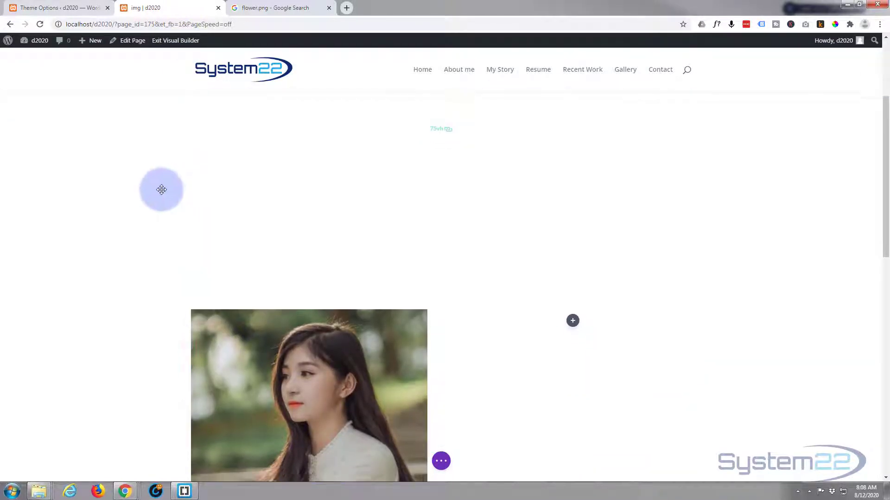
scroll(132, 172, down, 1)
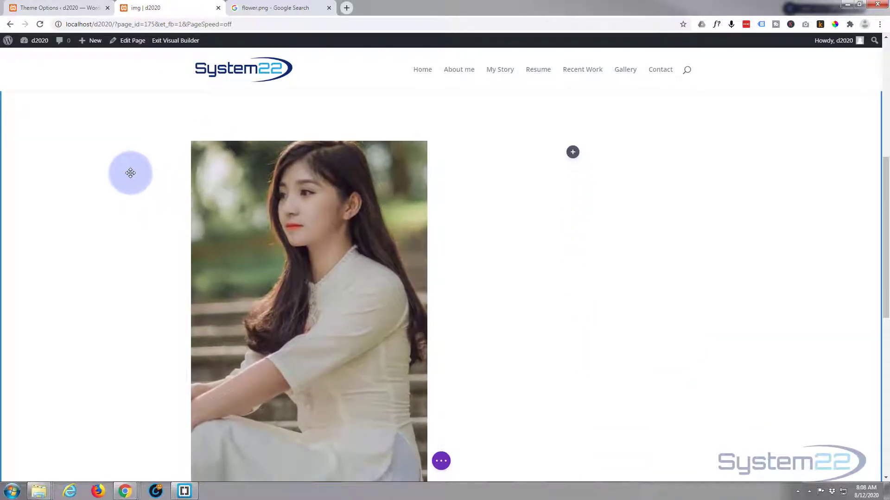
scroll(129, 174, down, 1)
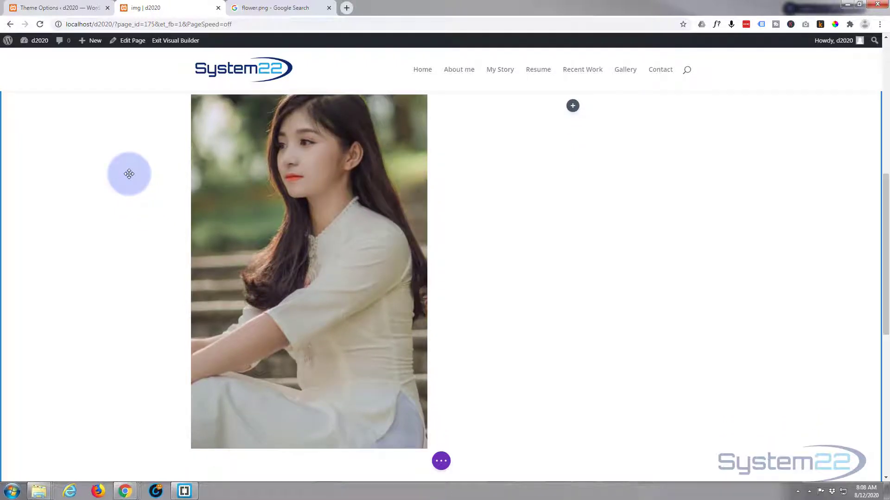
scroll(129, 174, up, 1)
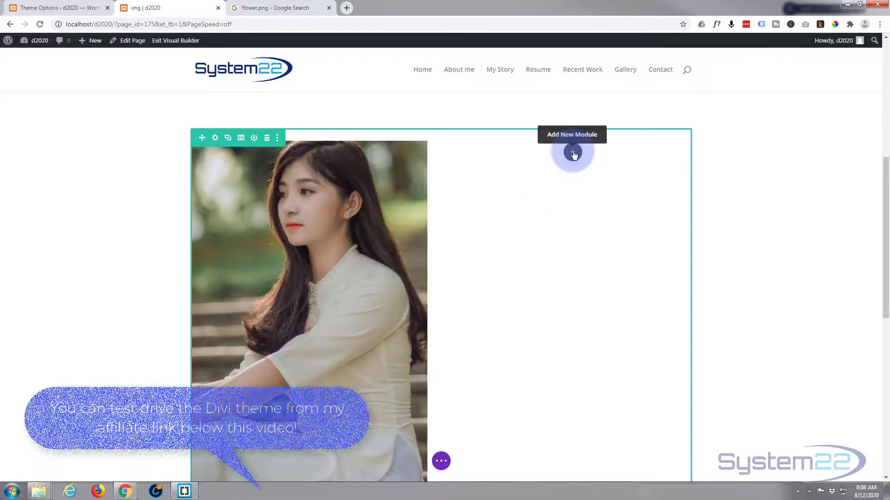
click(573, 153)
click(589, 203)
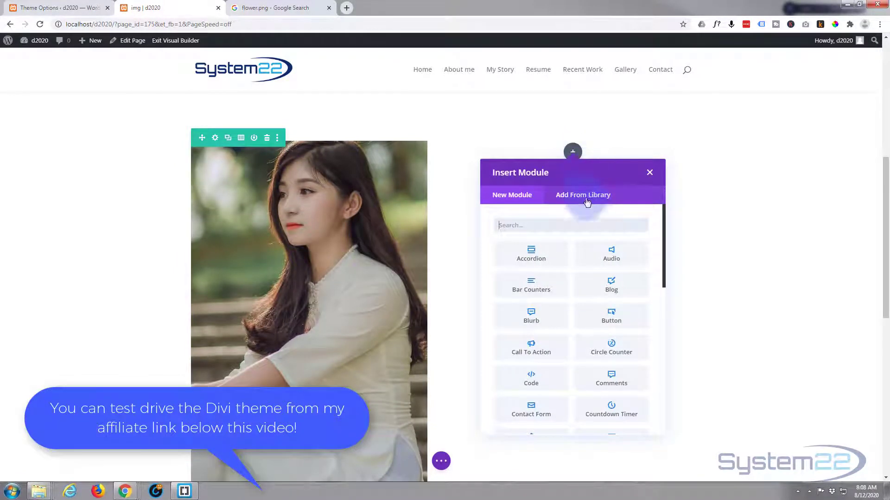
scroll(548, 254, down, 3)
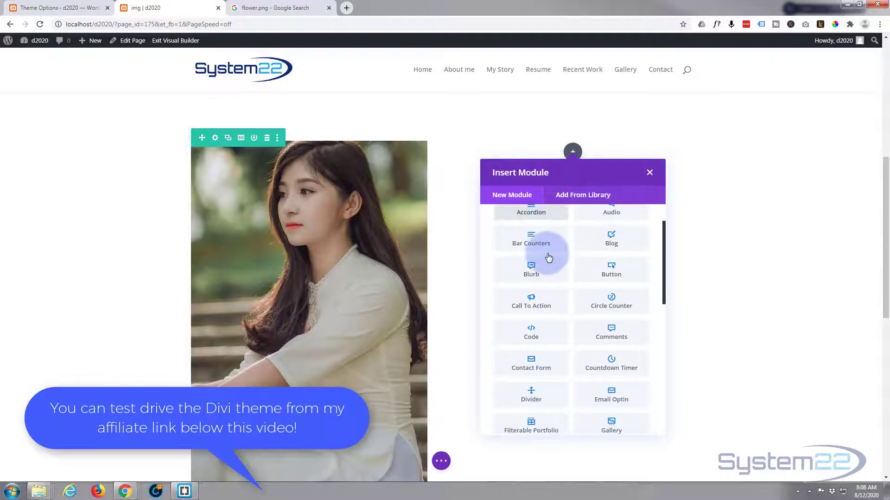
scroll(547, 253, down, 2)
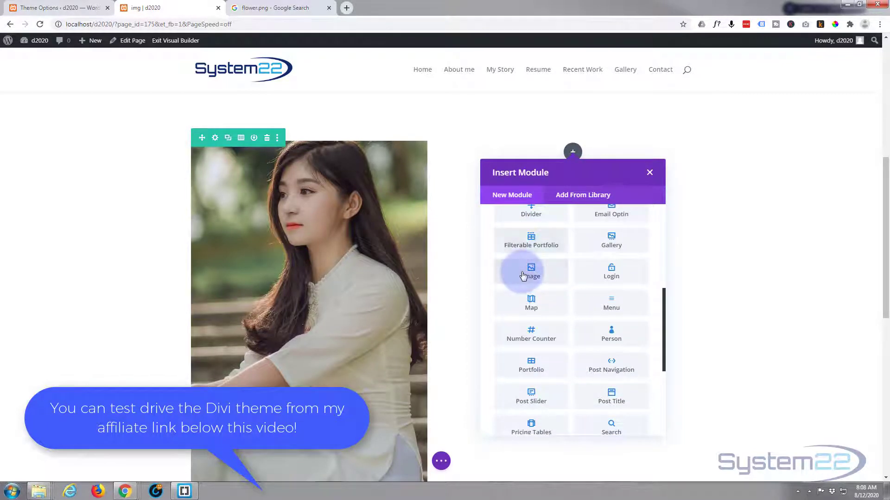
scroll(582, 276, down, 4)
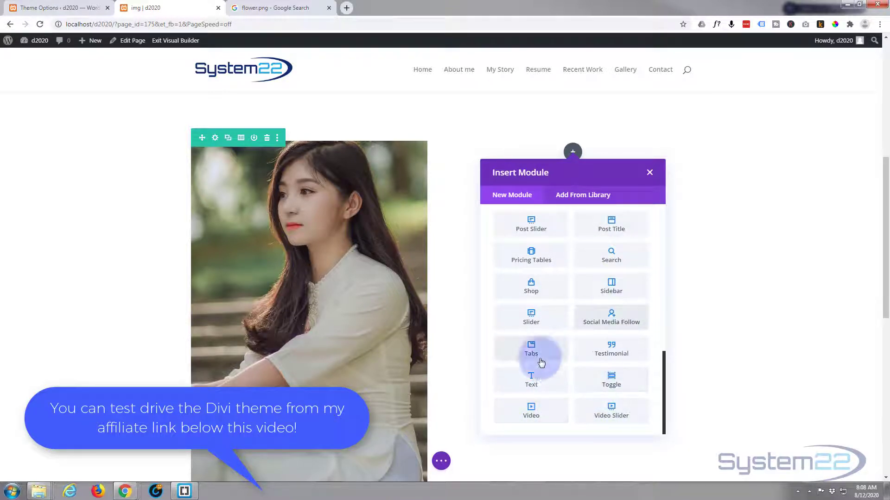
scroll(548, 364, up, 6)
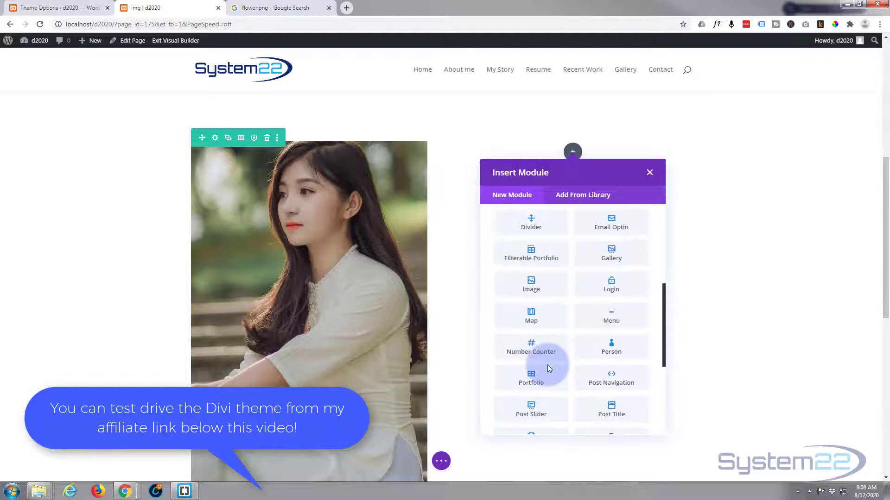
scroll(547, 365, up, 3)
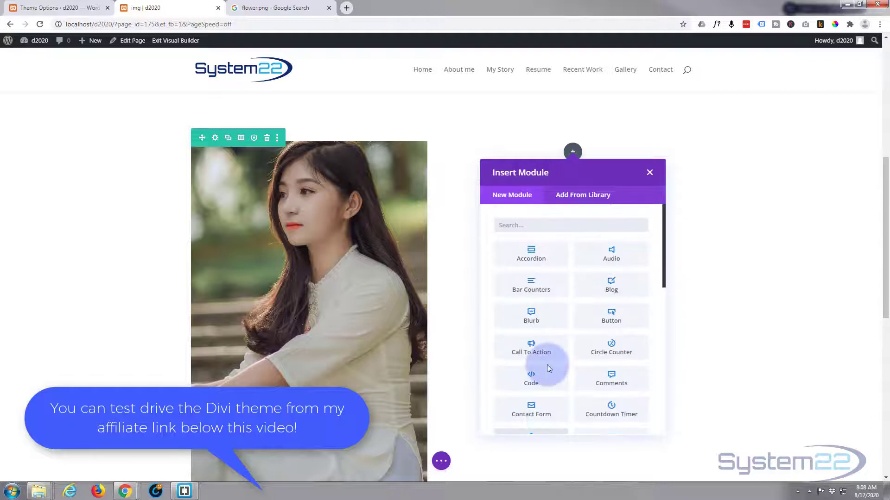
scroll(547, 365, down, 4)
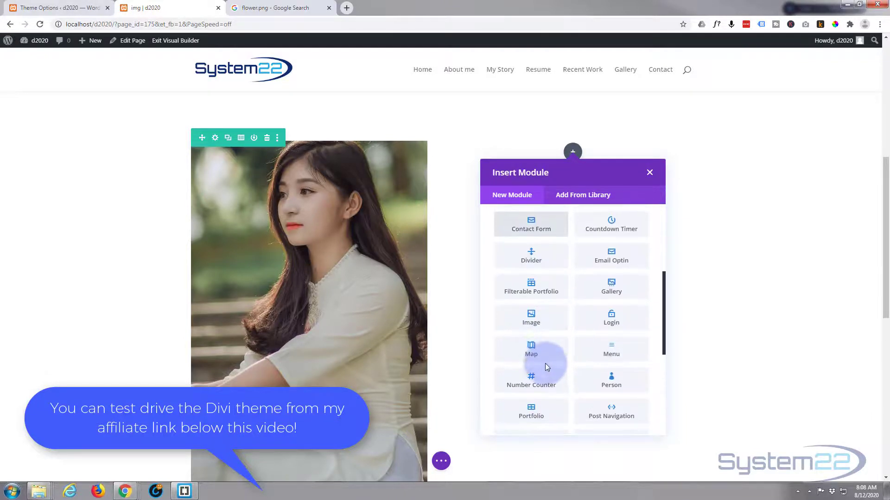
- Insert an Image module in the second column using the actor-04 photo of the man
click(530, 316)
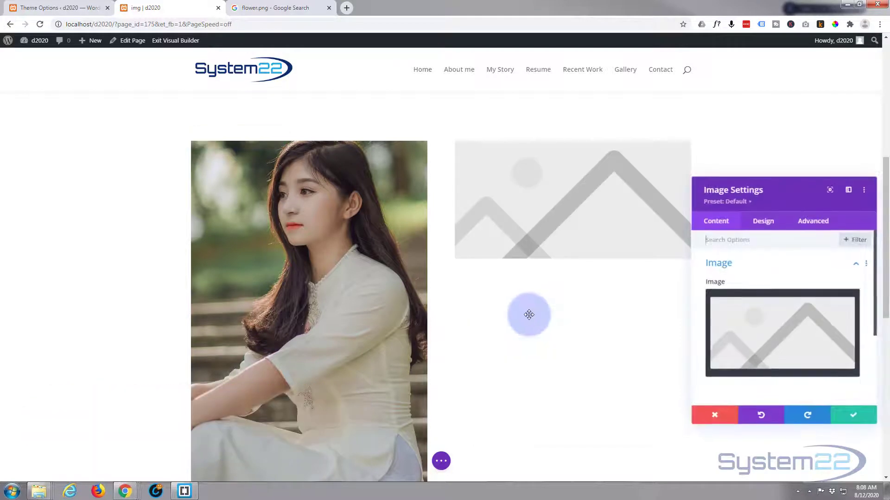
click(778, 334)
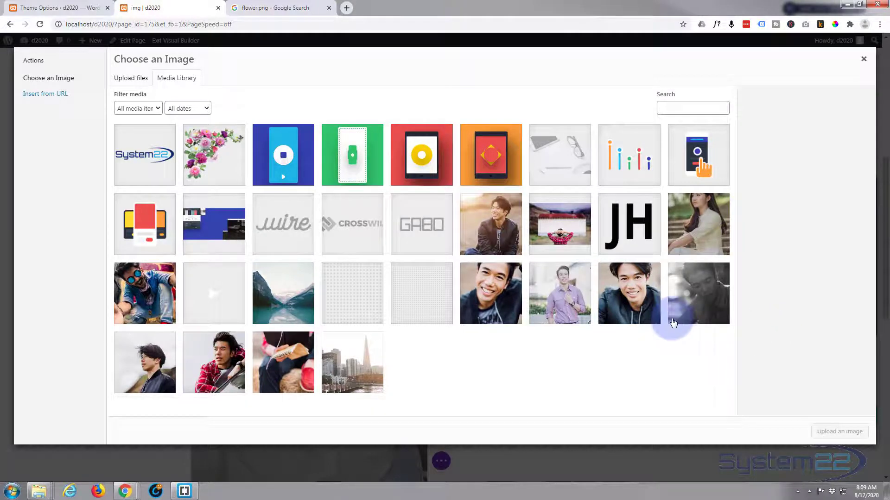
click(500, 232)
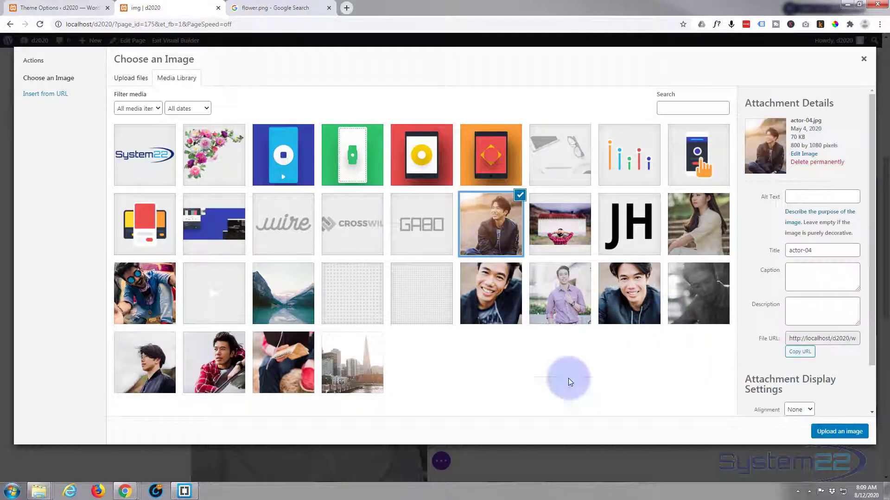
click(838, 432)
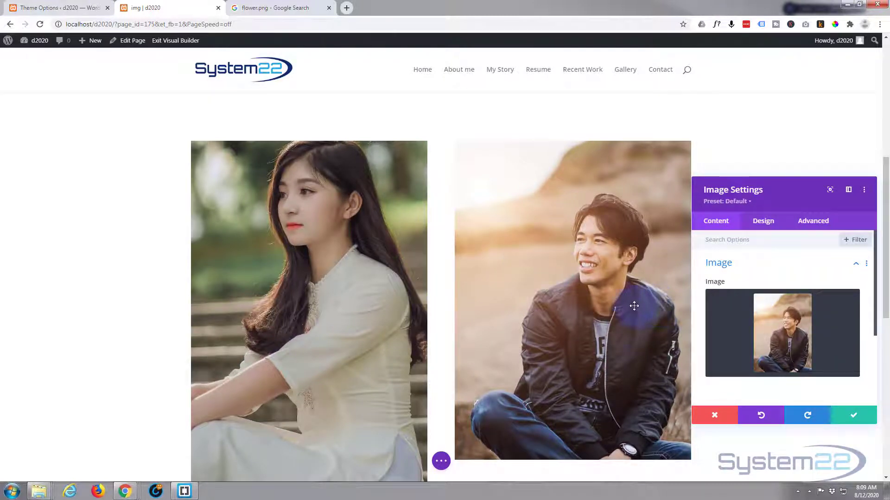
scroll(633, 305, down, 2)
scroll(633, 304, up, 4)
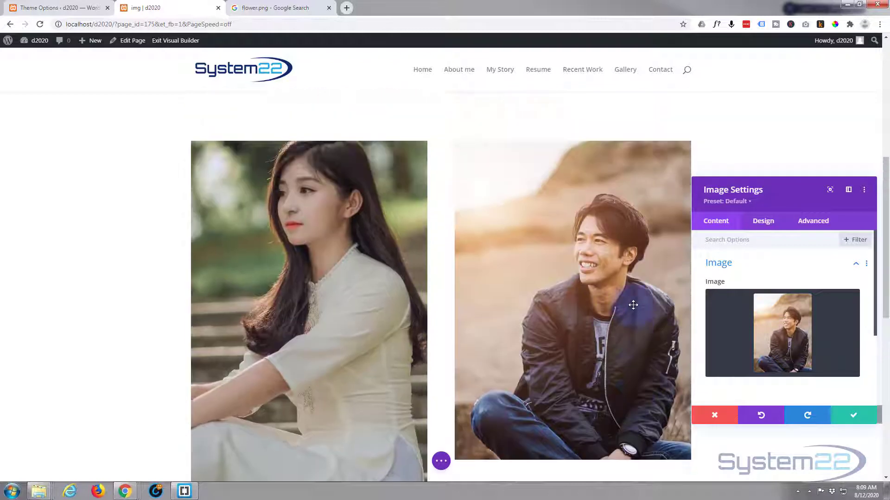
scroll(633, 305, down, 2)
scroll(632, 306, down, 4)
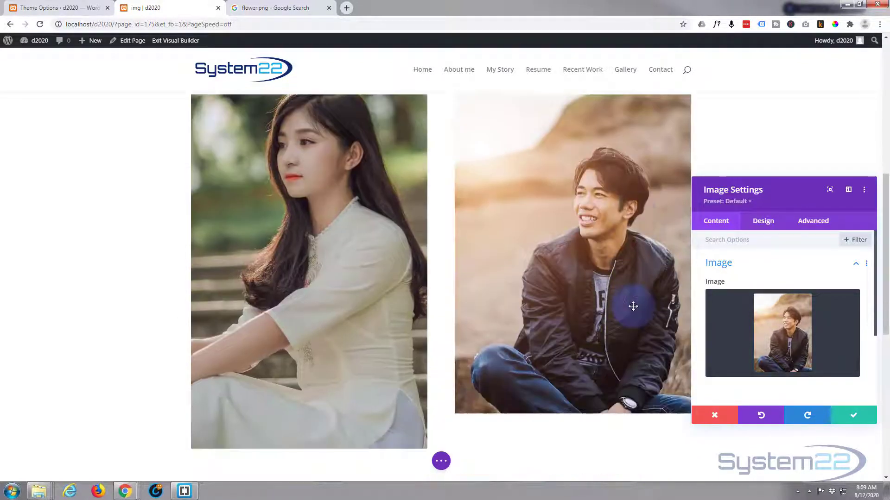
scroll(633, 305, up, 2)
scroll(633, 305, up, 3)
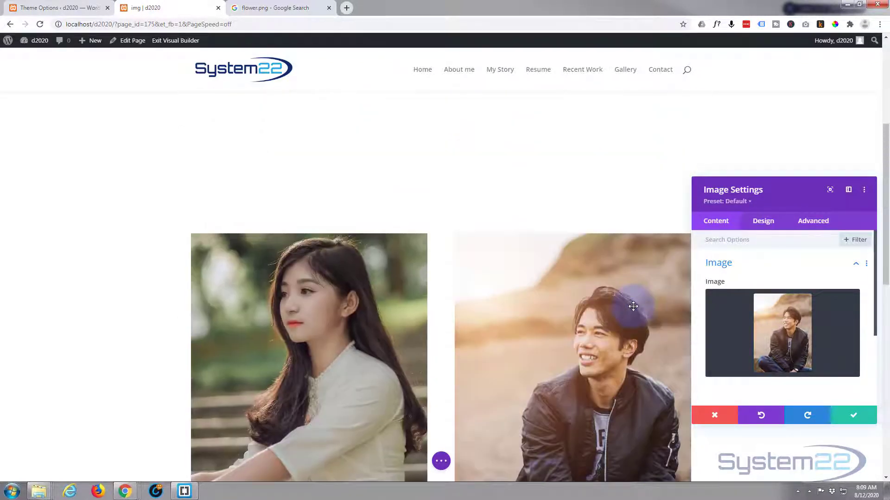
scroll(621, 304, down, 2)
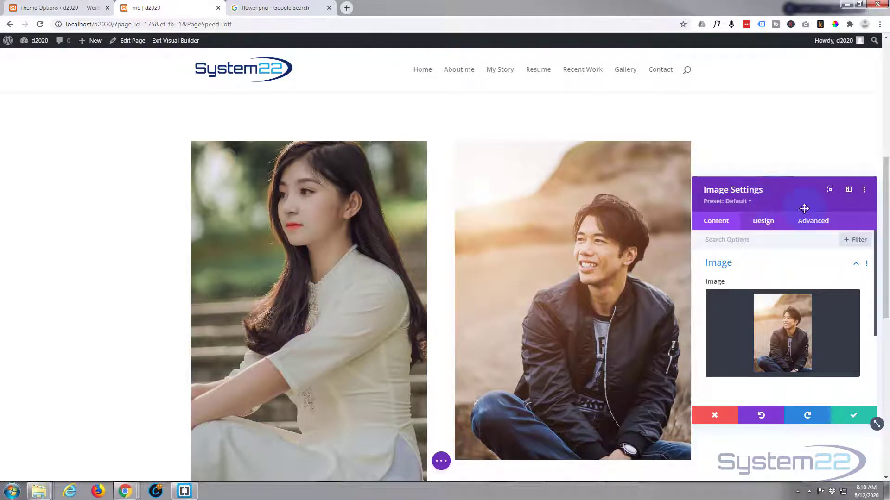
- Expand the Scroll Effects section in the man's image Advanced tab
click(813, 221)
click(804, 299)
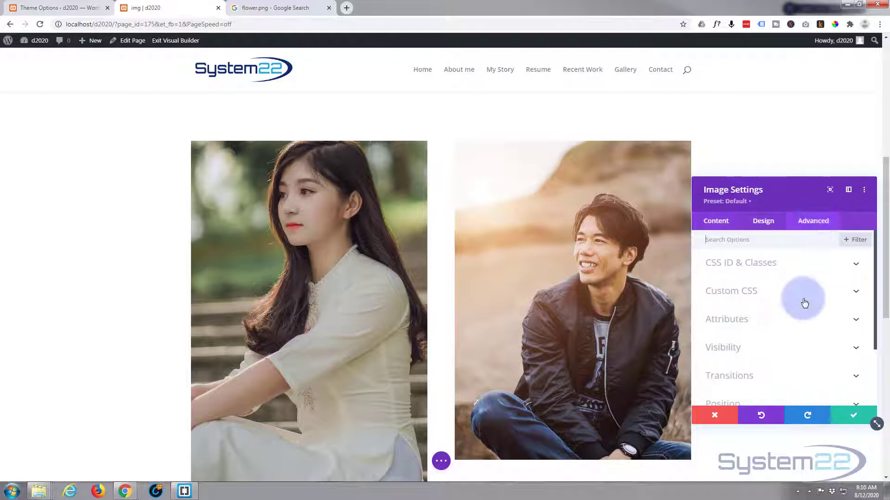
scroll(805, 301, down, 2)
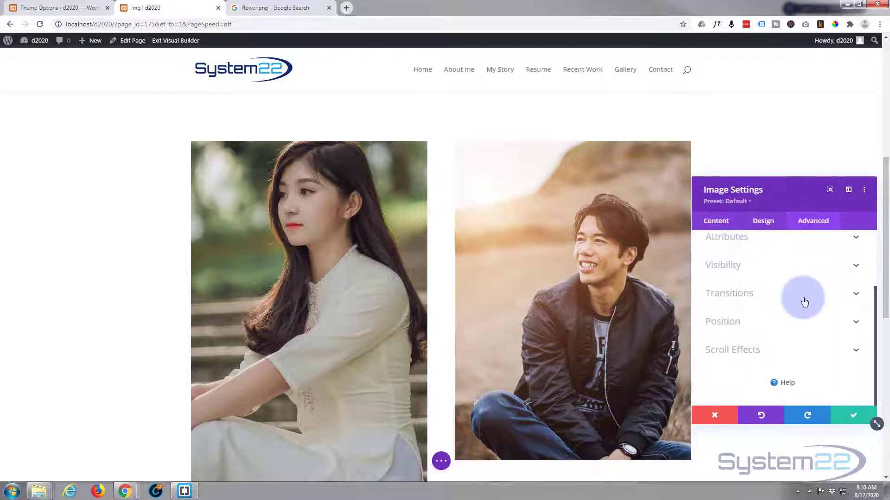
click(783, 356)
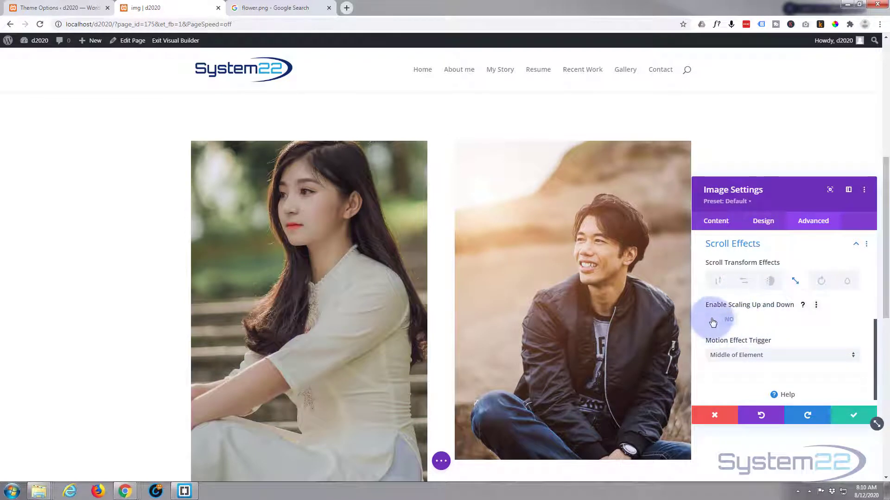
- Enable Scaling Up and Down on the man's image with mid scale 110% and ending 120%
click(712, 322)
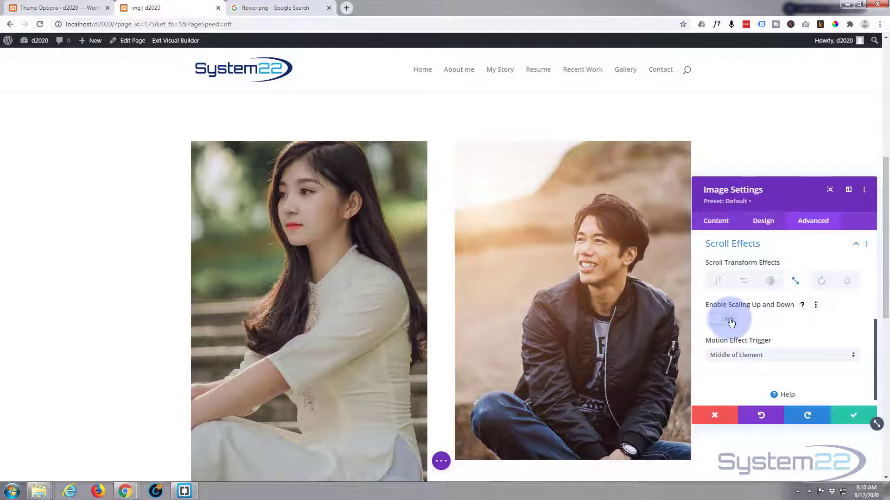
scroll(797, 313, down, 1)
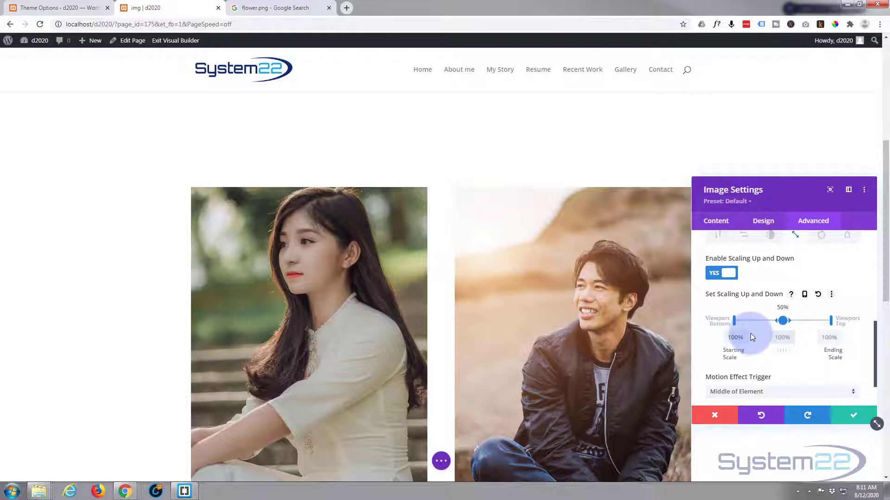
key(Tab)
text(11)
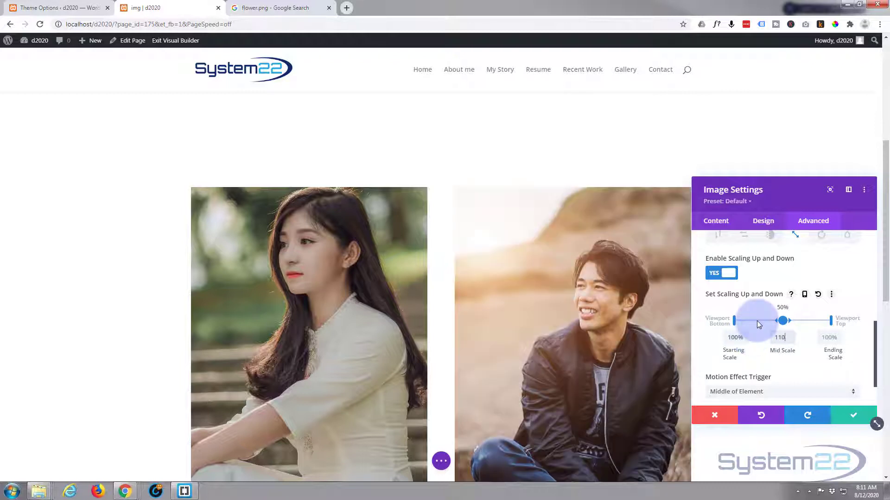
click(824, 340)
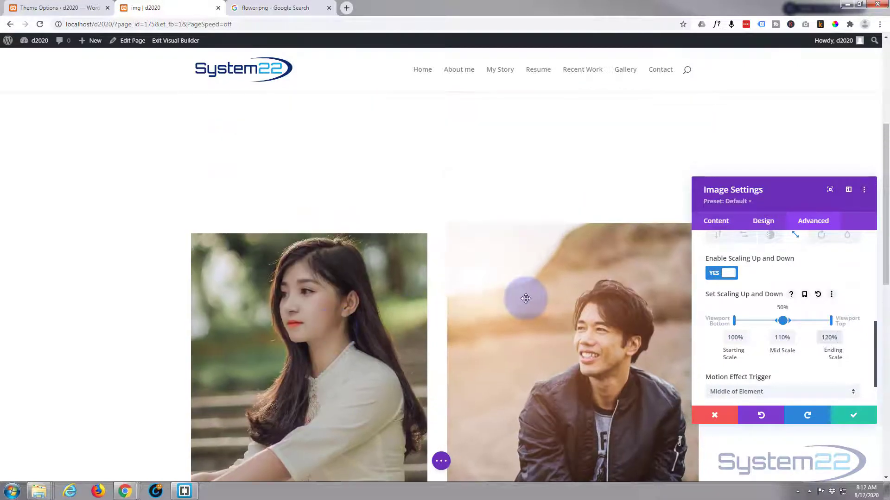
- Scroll the page to preview the scaling, then save and close Image Settings
scroll(495, 299, down, 3)
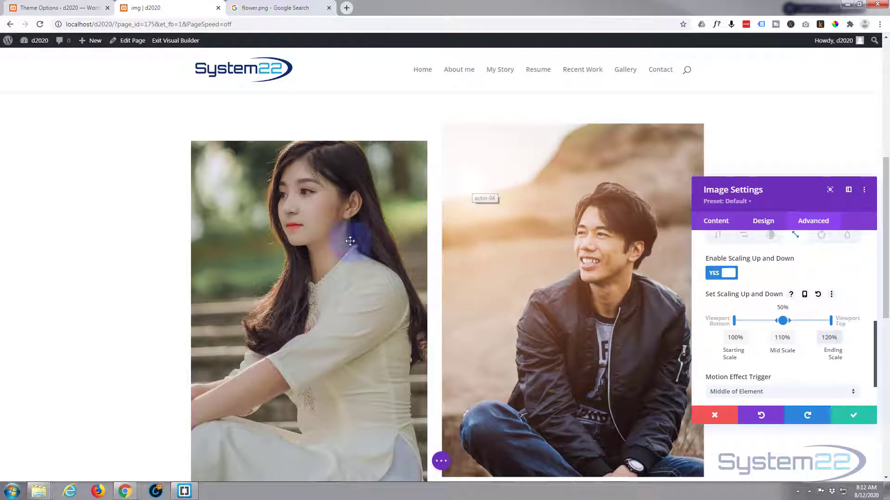
scroll(547, 284, down, 1)
scroll(547, 284, down, 3)
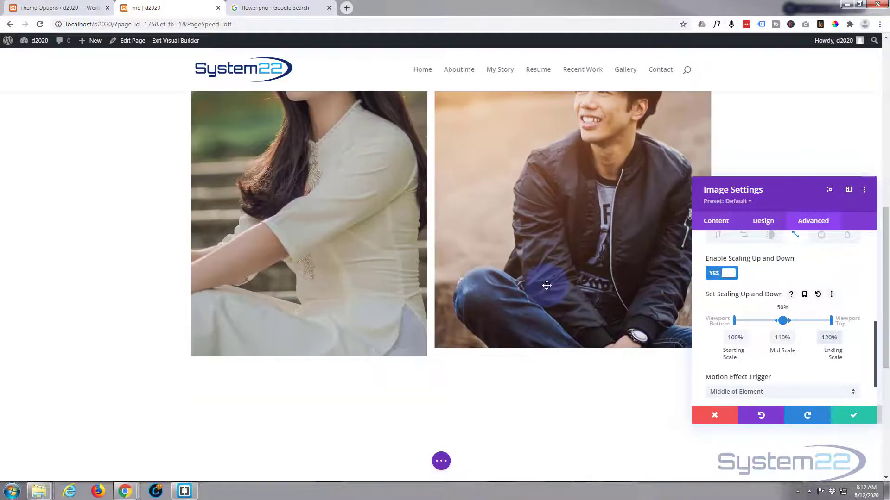
scroll(546, 286, up, 4)
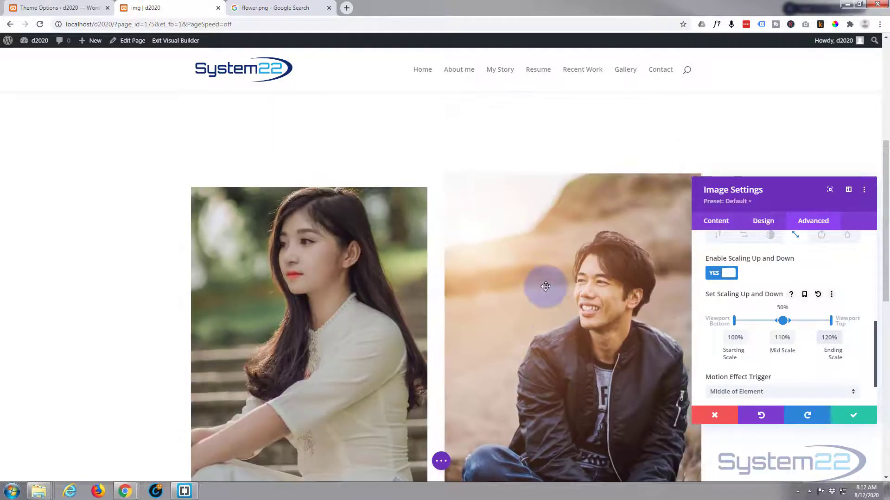
scroll(540, 288, down, 1)
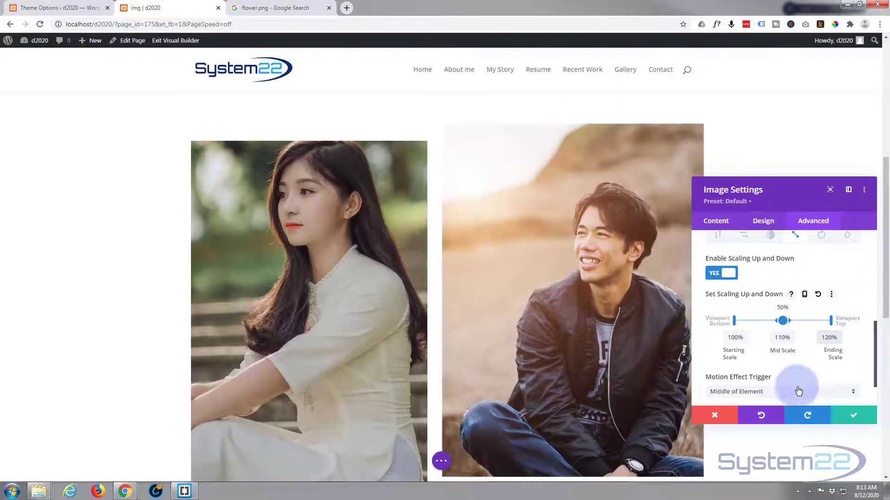
click(852, 420)
mouse_move(234, 139)
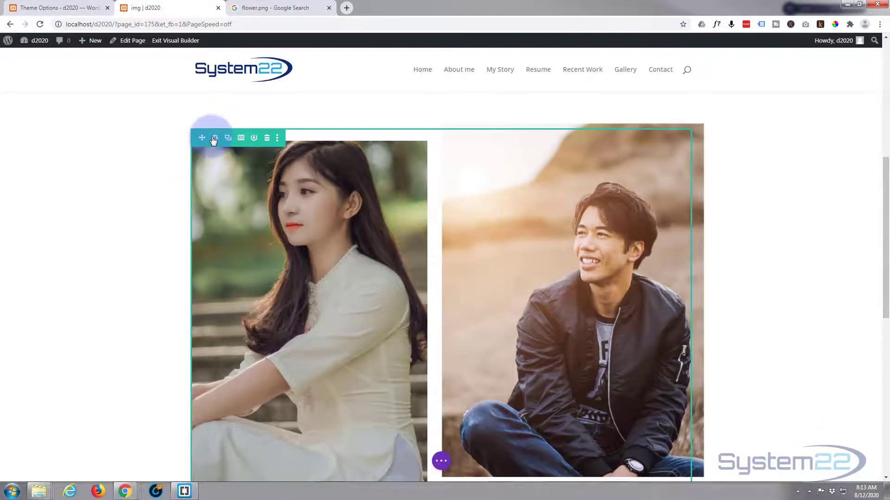
- Open the second column's settings, move the panel aside, and reach Visibility's Horizontal Overflow choices
click(213, 139)
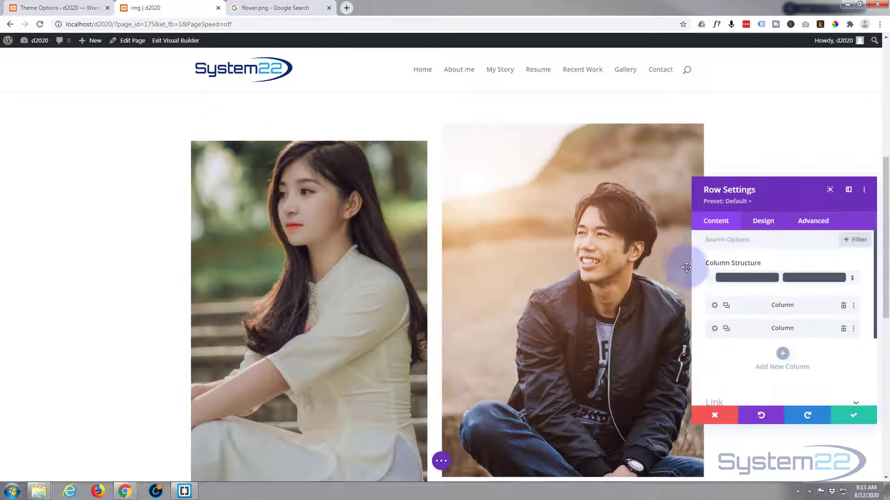
click(714, 330)
drag(818, 191, 351, 125)
click(310, 292)
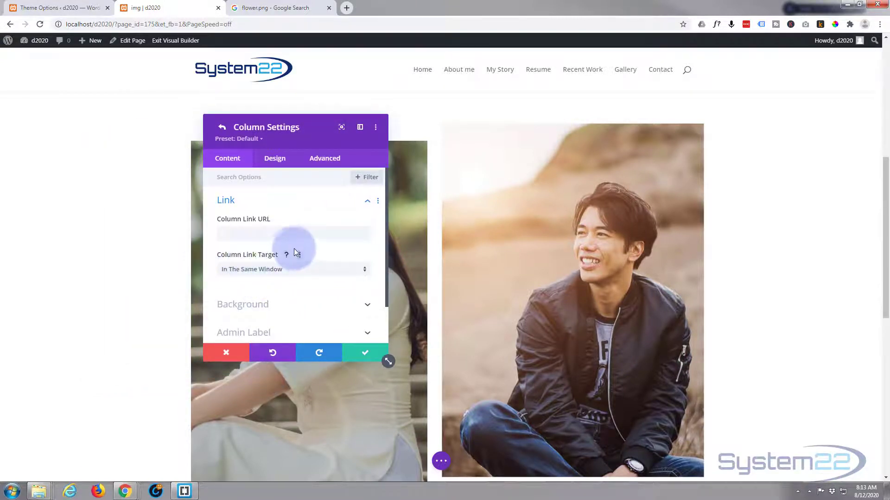
click(331, 162)
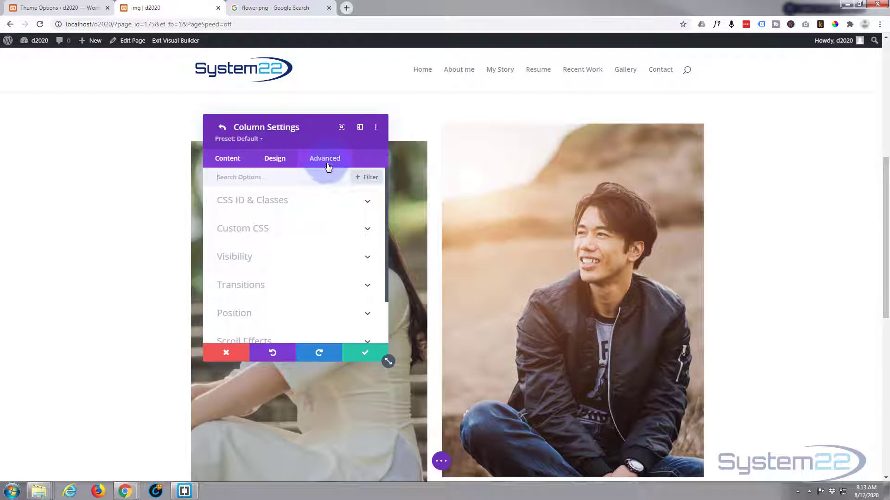
click(340, 254)
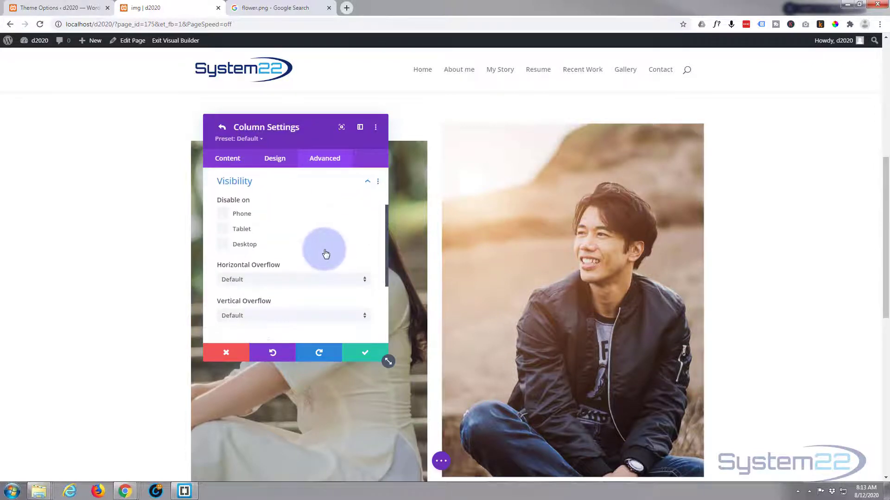
mouse_move(278, 268)
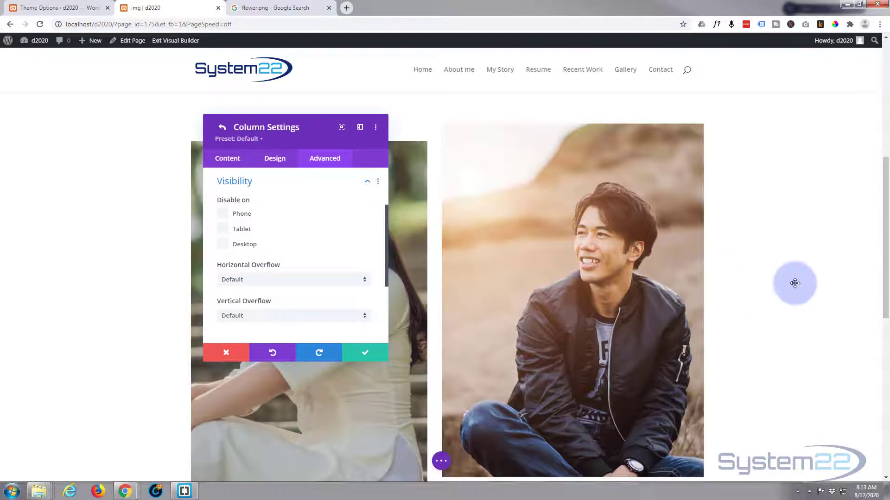
click(288, 280)
- Set the column's Horizontal and Vertical Overflow both to Hidden, then scroll to check the clipping
click(268, 335)
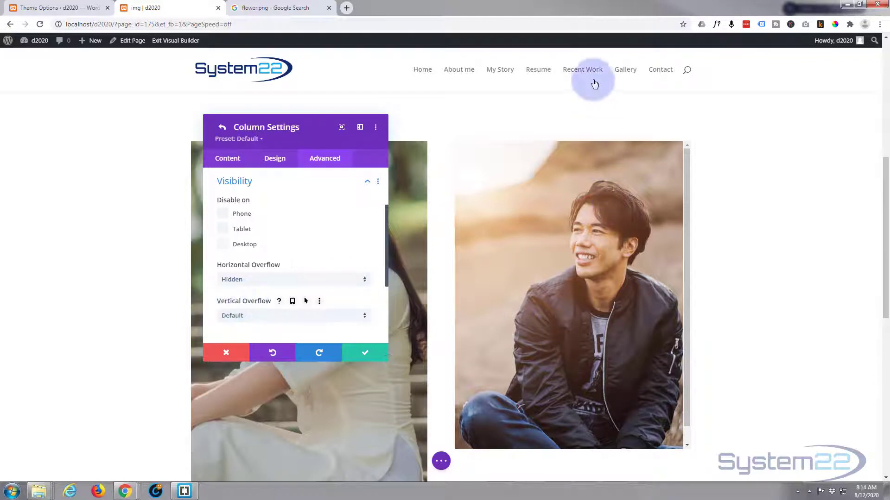
click(299, 319)
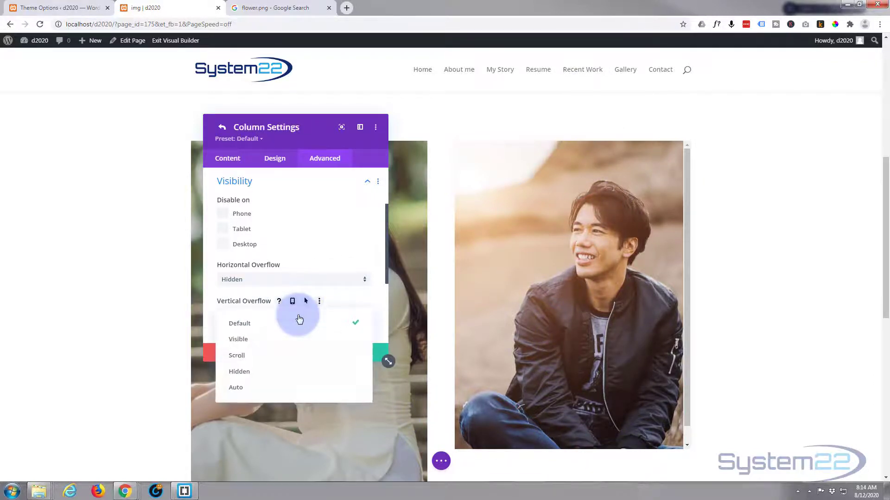
click(276, 372)
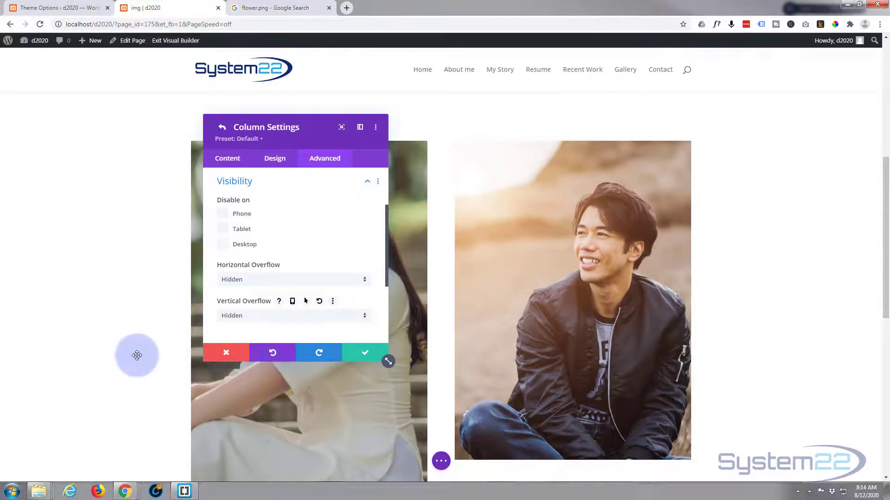
scroll(134, 361, up, 5)
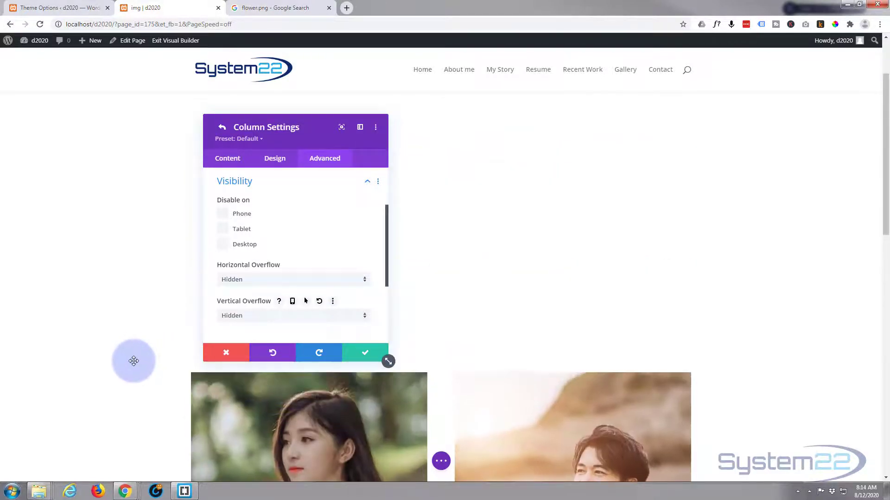
scroll(133, 361, down, 5)
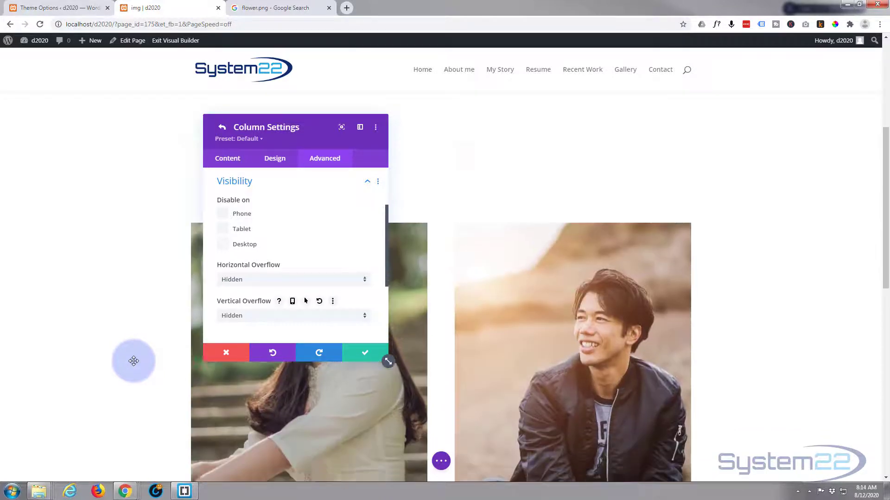
scroll(133, 361, down, 4)
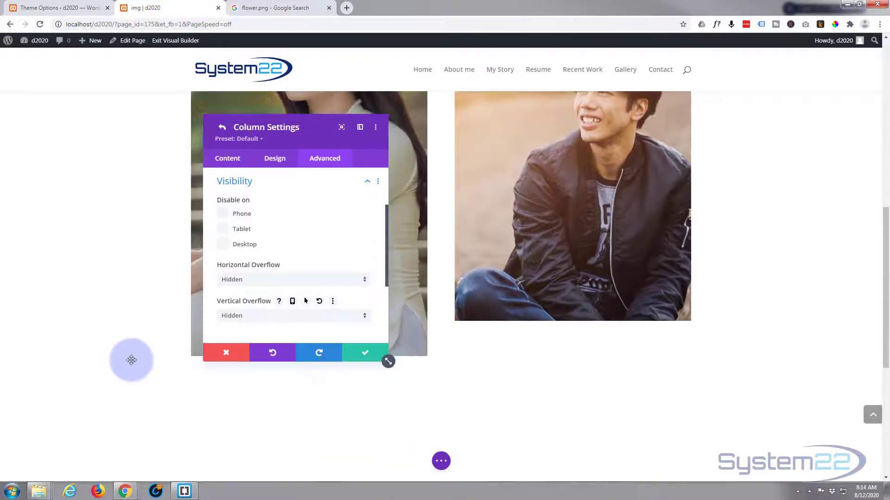
scroll(131, 360, down, 3)
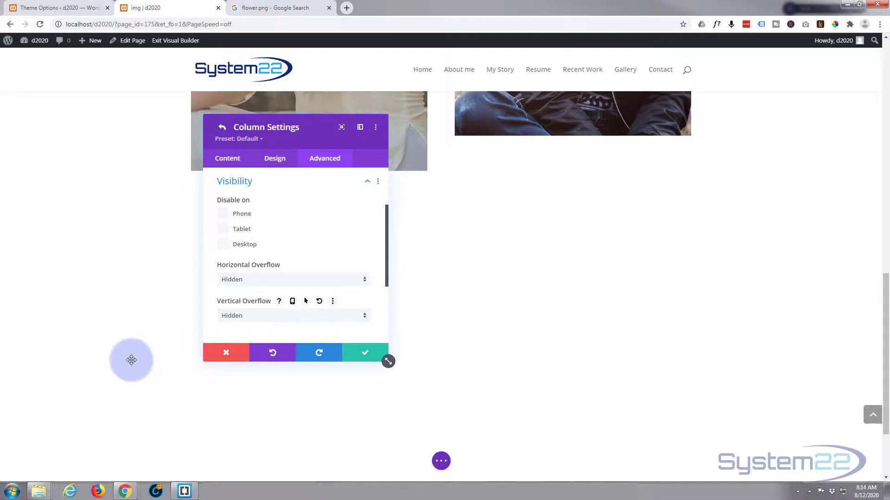
scroll(131, 360, up, 7)
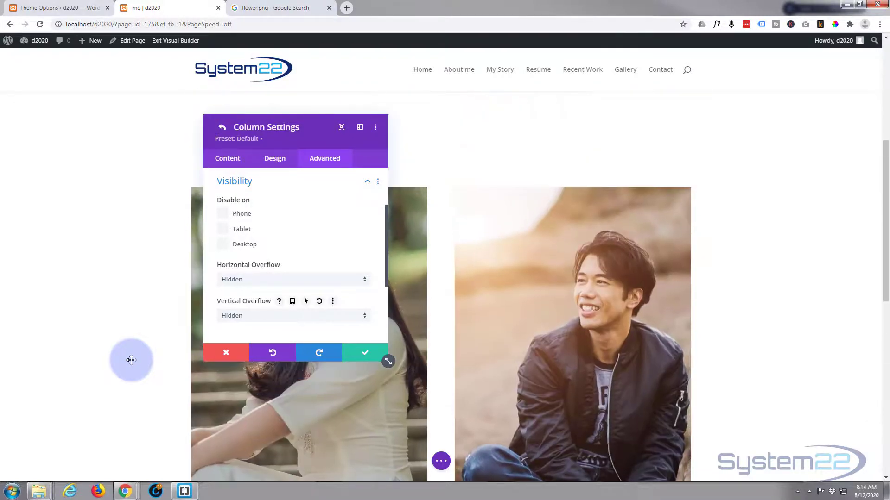
scroll(131, 360, up, 3)
scroll(131, 360, down, 6)
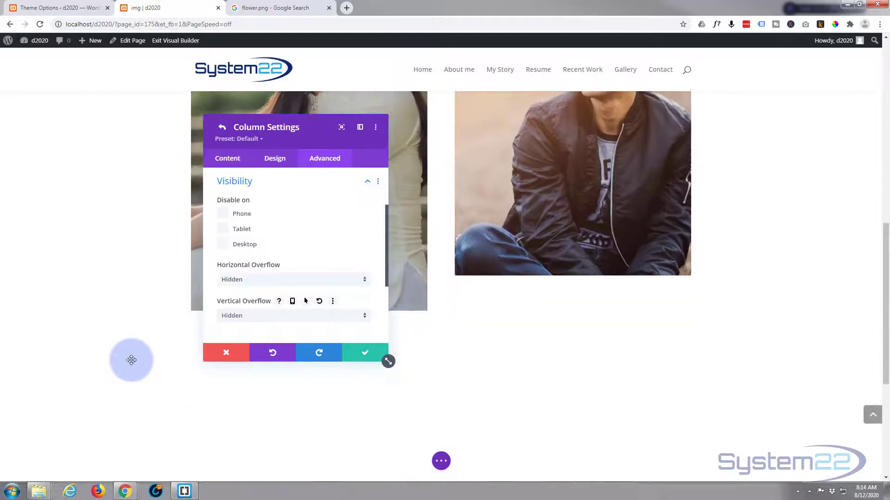
scroll(131, 360, up, 3)
scroll(131, 360, up, 3)
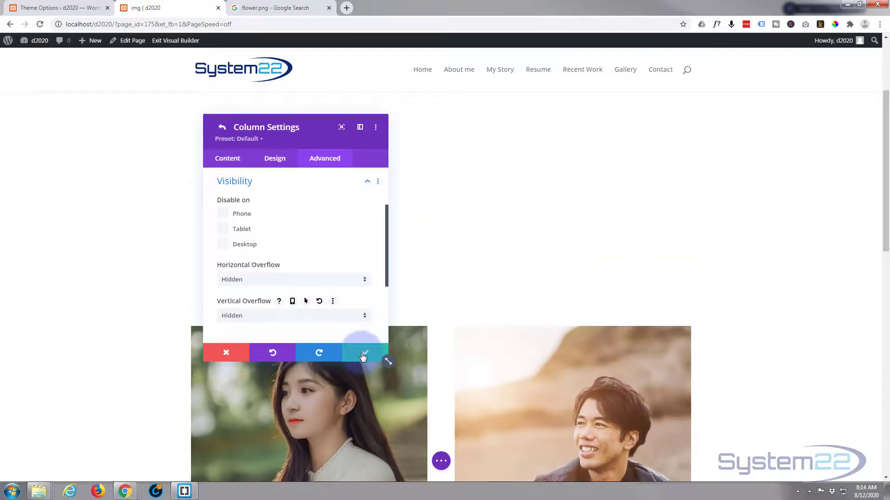
- Save the column settings, exit the Visual Builder to view the live page, then re-enable it
click(363, 356)
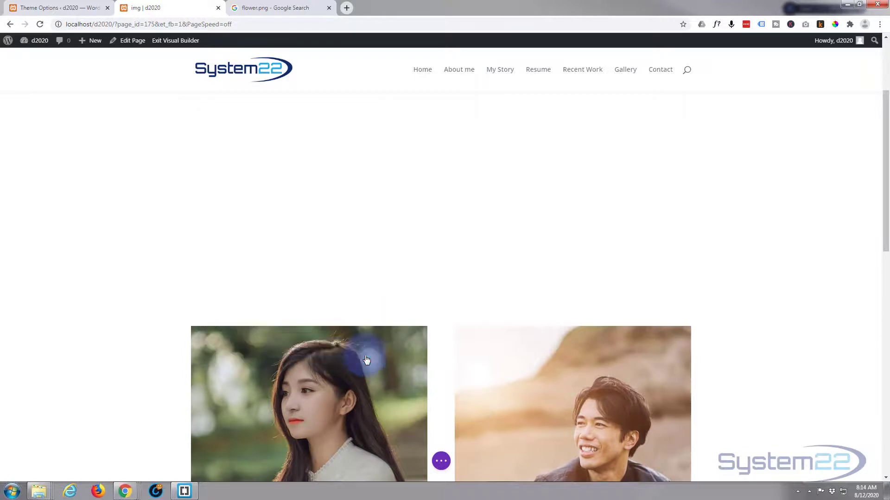
click(442, 462)
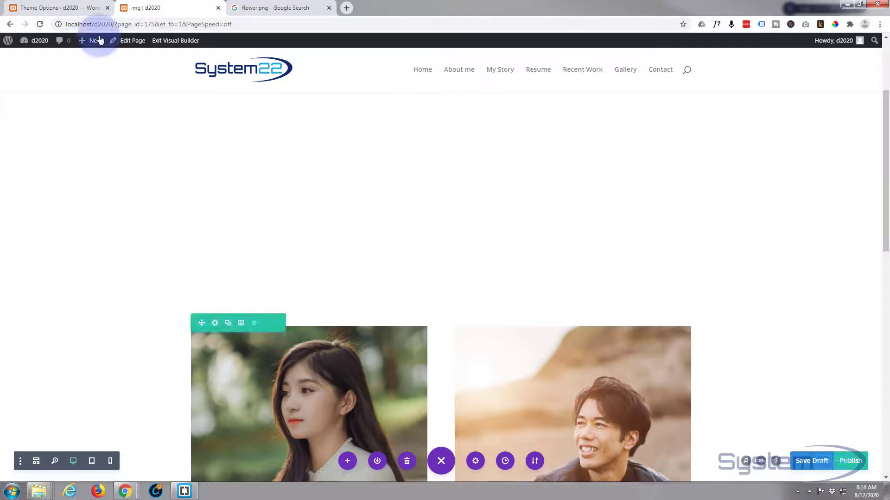
click(166, 41)
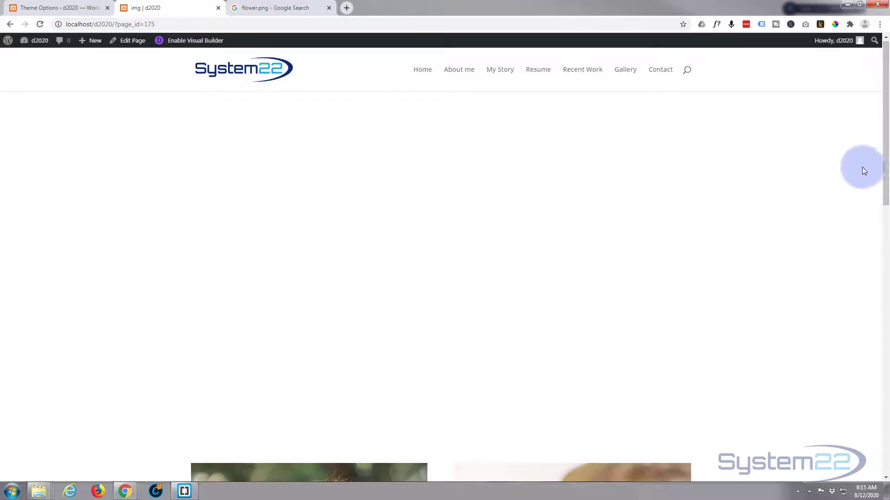
drag(885, 175, 842, 189)
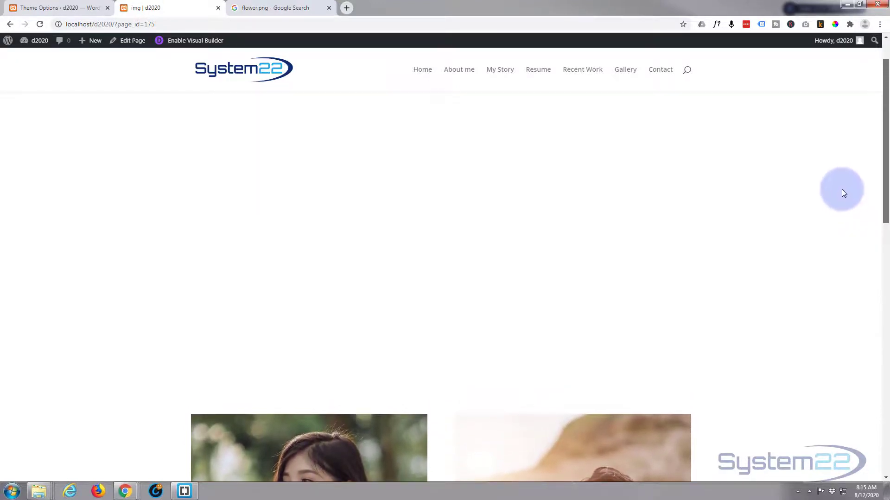
click(189, 41)
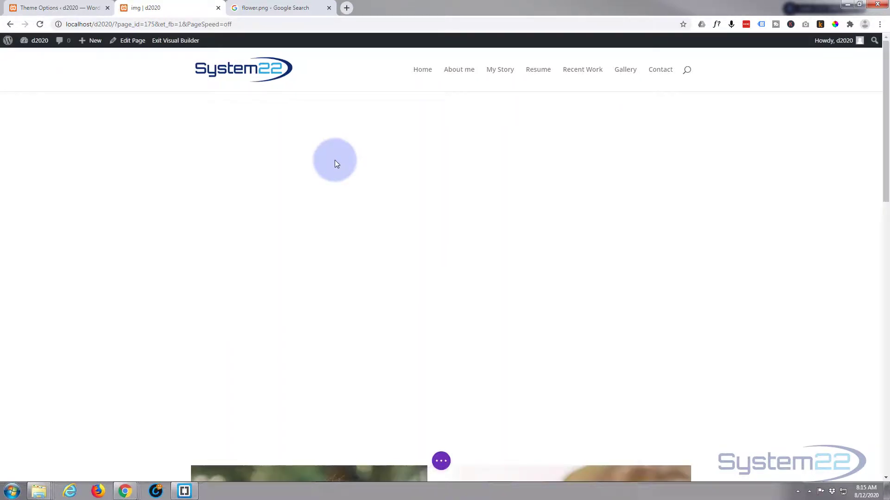
- Open the man's image Advanced > Scroll Effects settings
scroll(358, 194, down, 7)
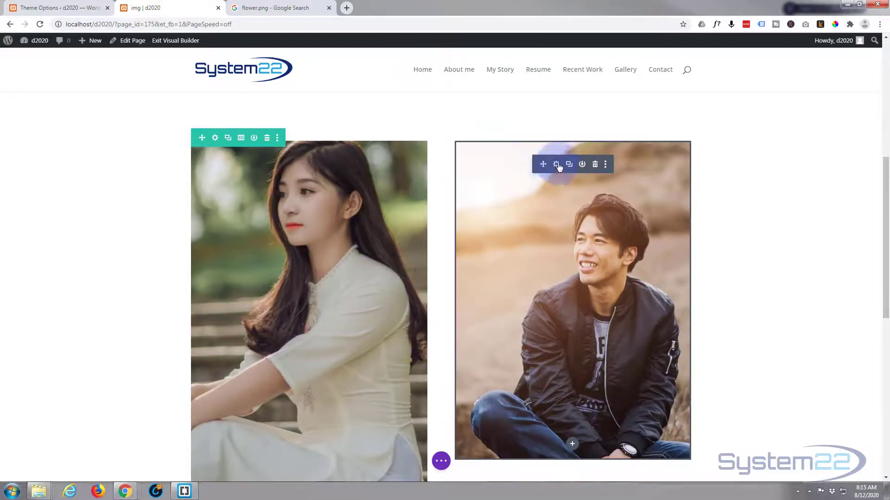
click(556, 164)
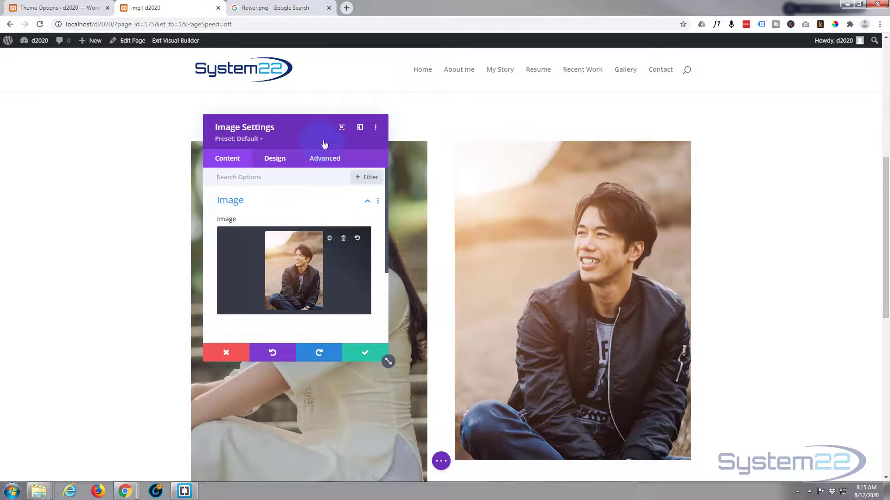
click(324, 158)
scroll(330, 268, down, 2)
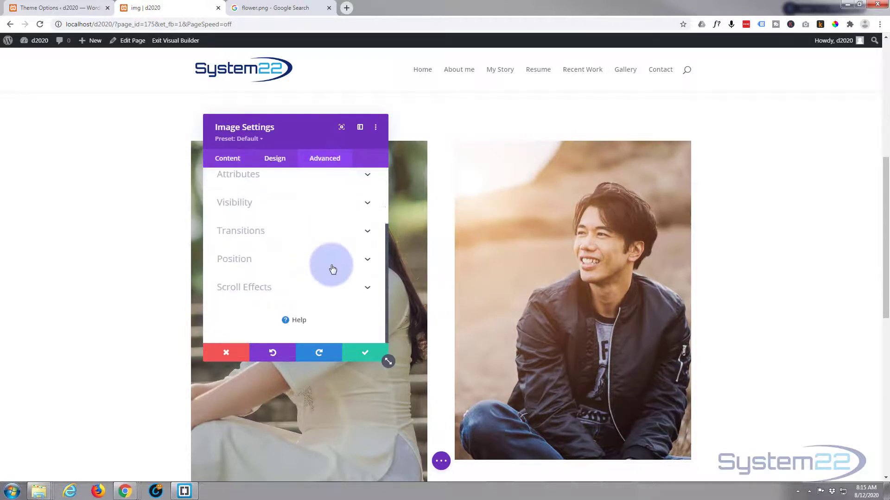
click(300, 288)
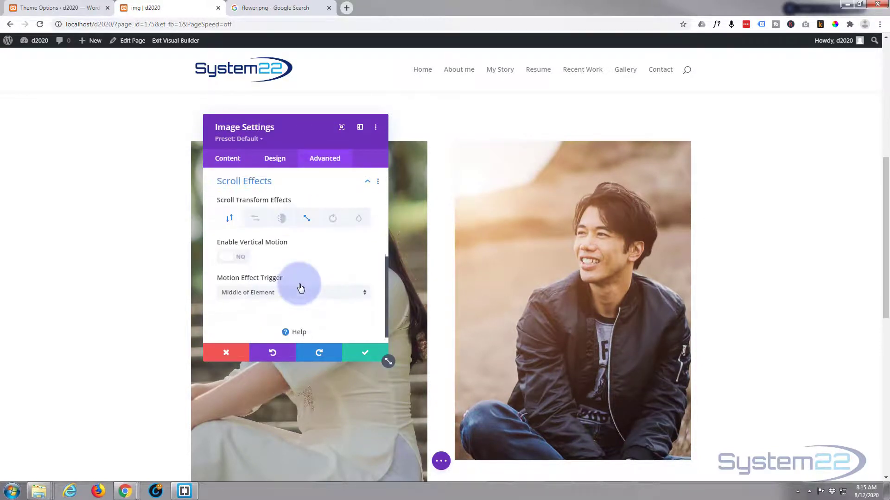
- Set Scaling Up and Down to 100%, 115%, 130%, save, and delete the woman's image
click(307, 219)
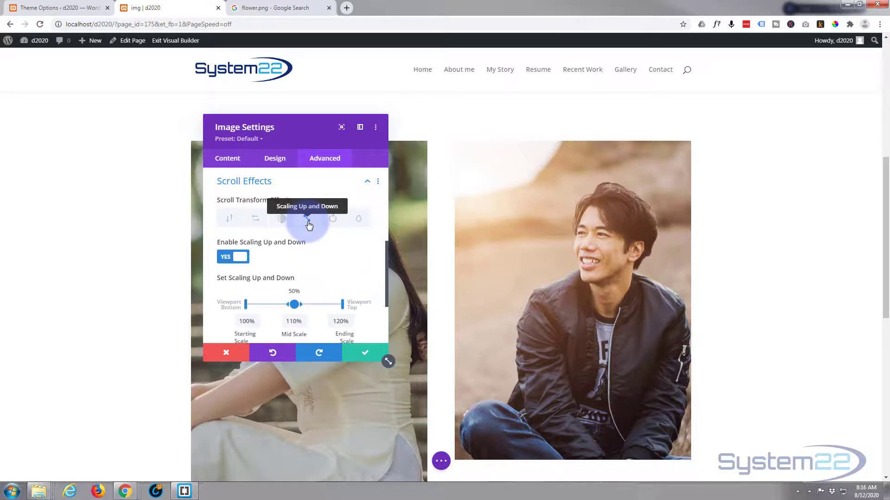
click(296, 322)
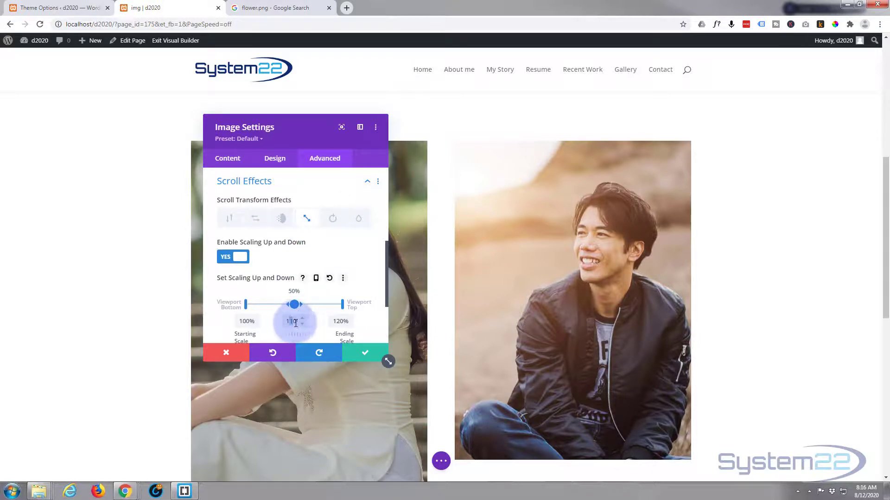
click(337, 321)
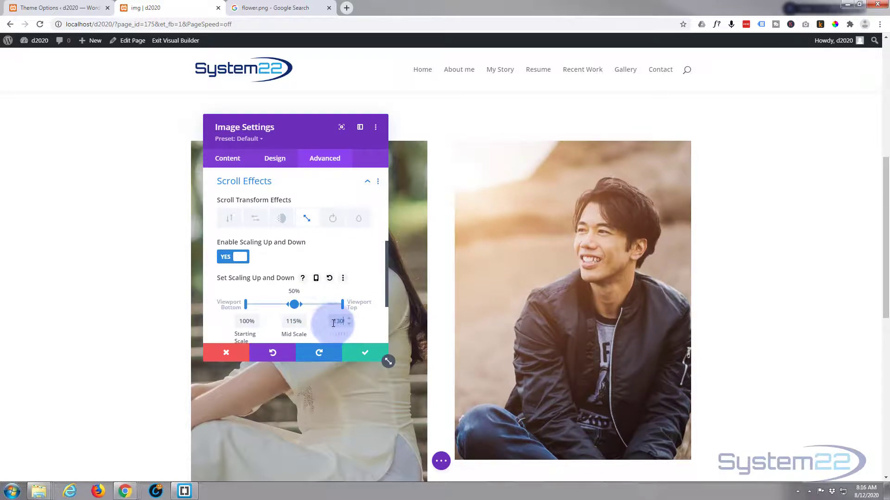
text(130)
click(367, 355)
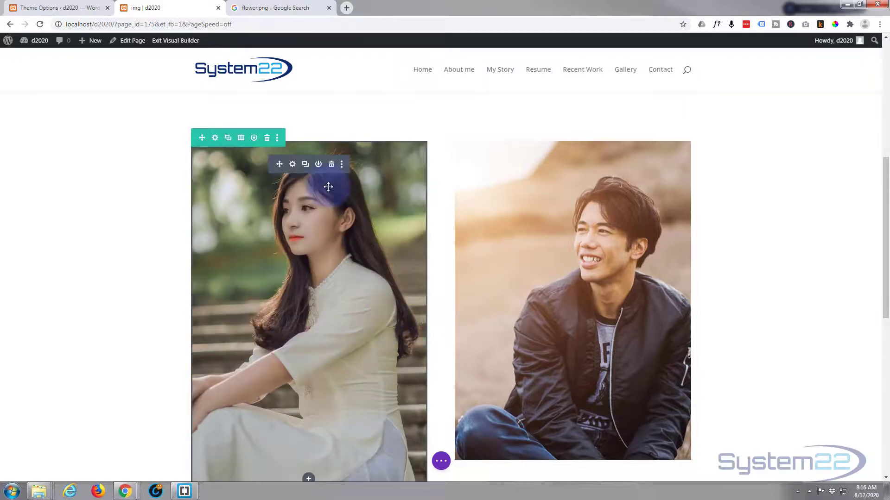
click(332, 166)
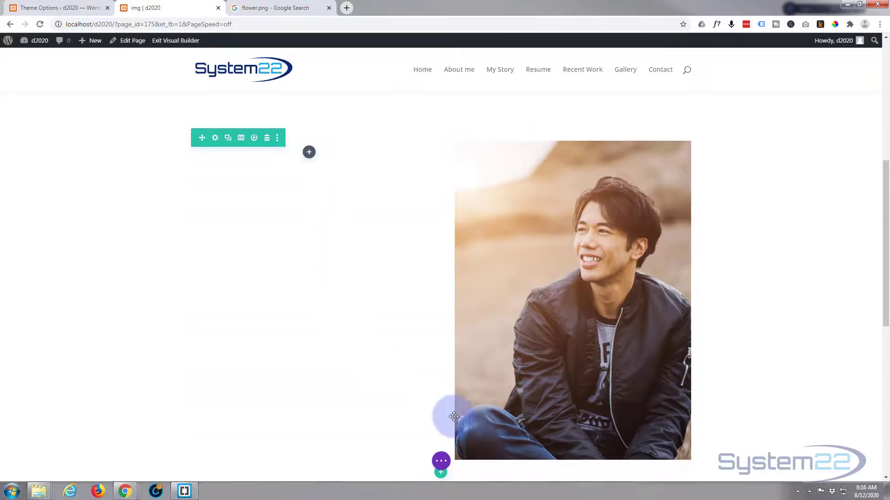
click(441, 462)
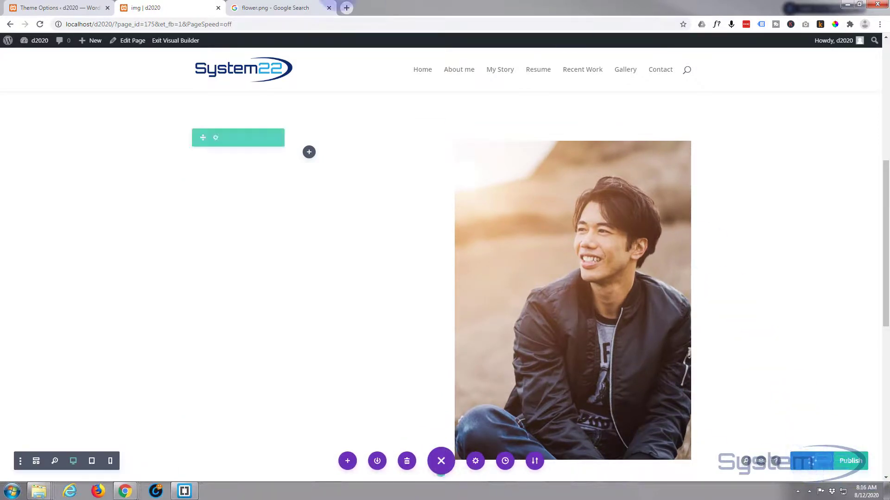
- Save the page as a draft, exit the builder, and scroll the live page to watch the man's photo scale
click(168, 42)
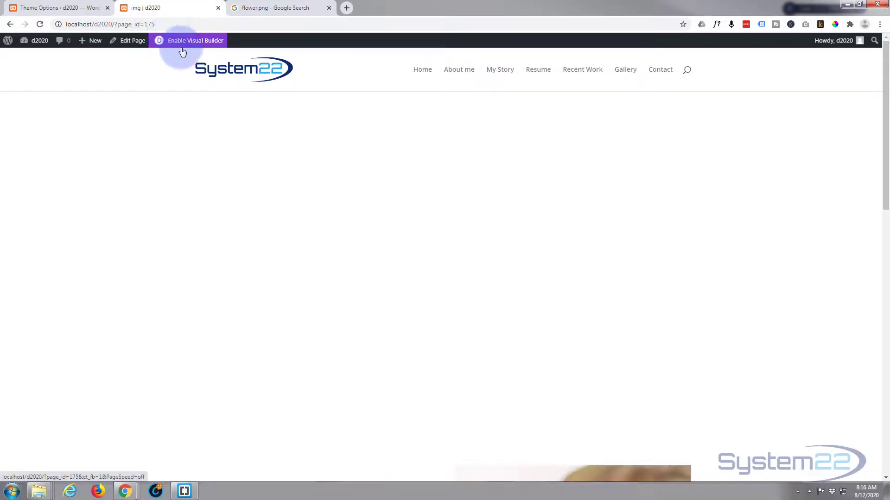
scroll(778, 339, down, 5)
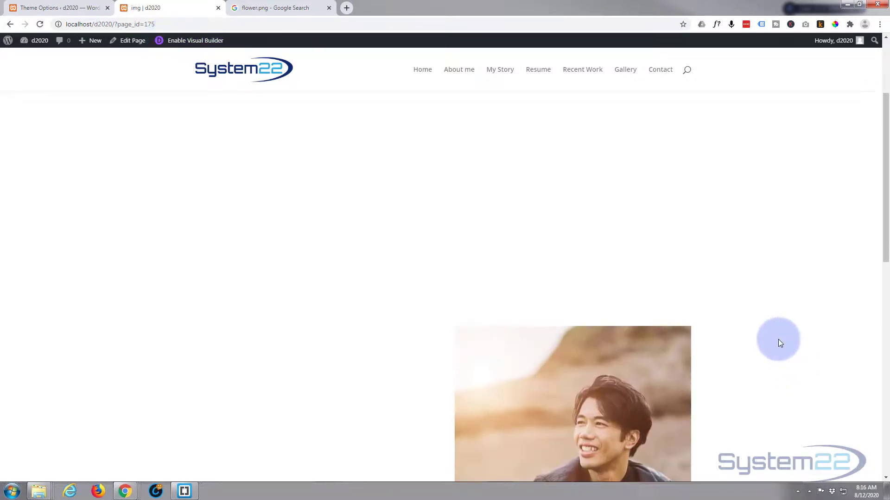
scroll(777, 339, down, 4)
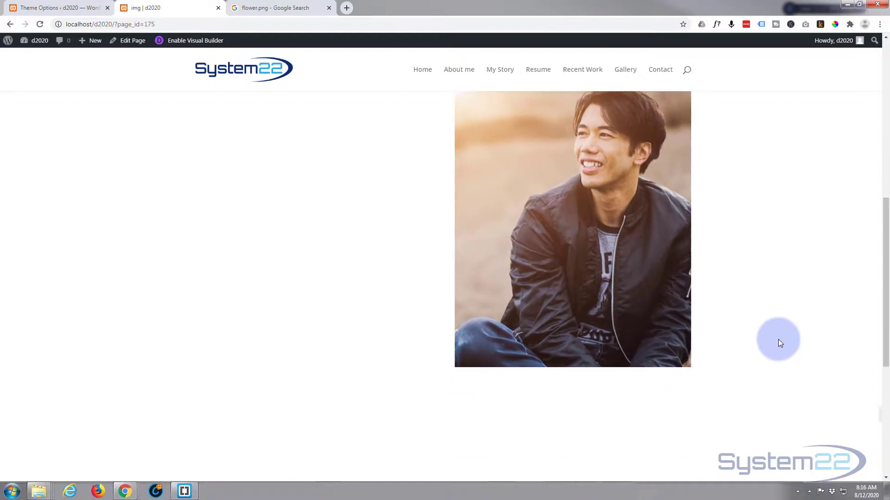
drag(886, 280, 861, 263)
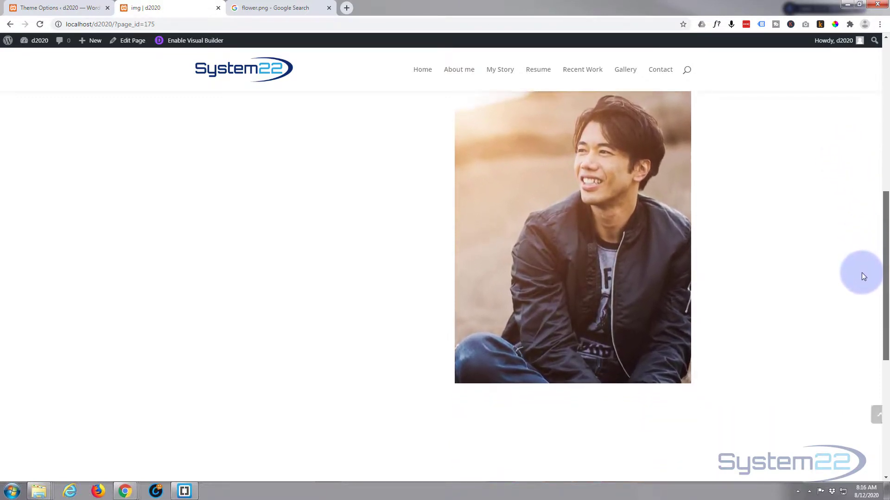
scroll(861, 287, down, 1)
scroll(860, 268, up, 3)
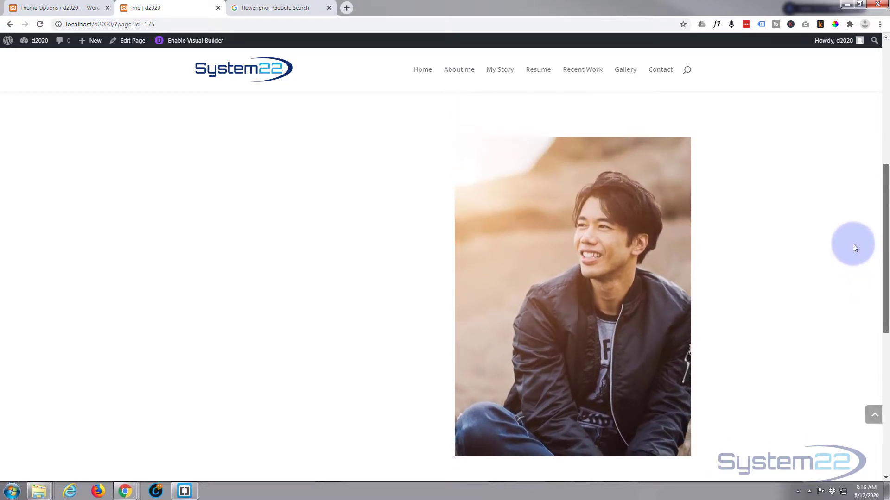